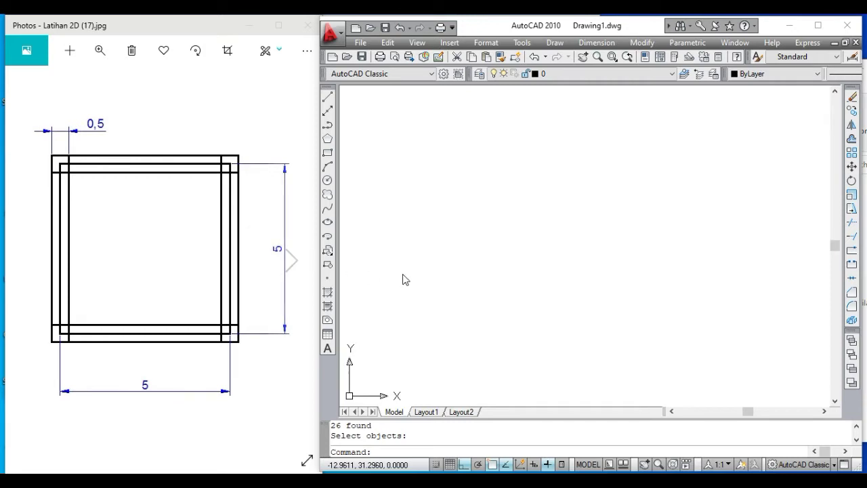
Cancel the leftover Select objects prompt in the empty drawing.
{"action": "left_click", "coordinate": [447, 285]}
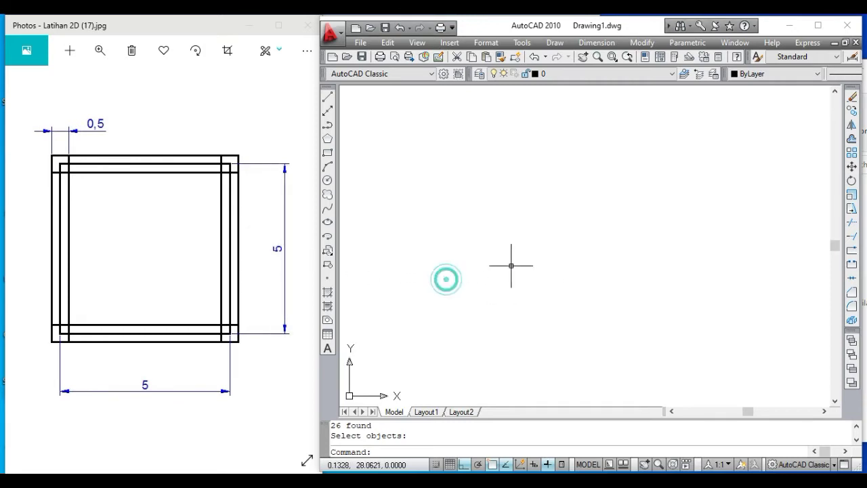
{"action": "key", "text": "Escape"}
{"action": "key", "text": "Escape"}
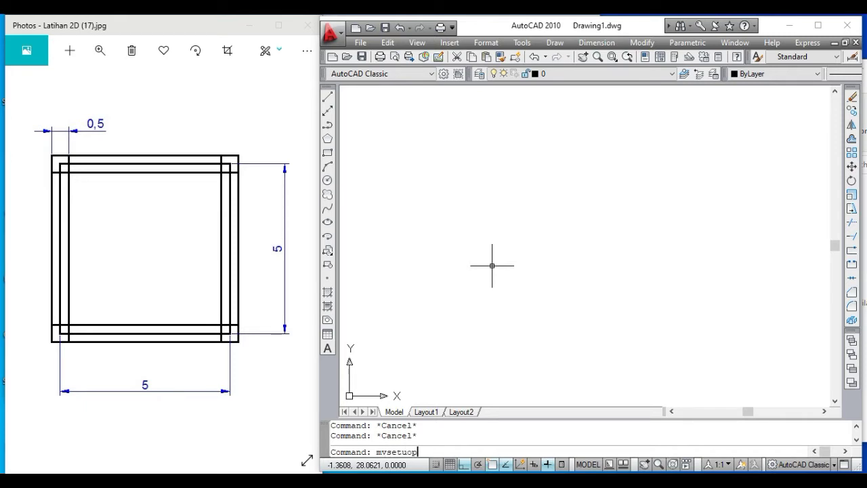
Run MVSETUP with no paper space, metric units, scale 1 and a 5 × 5 area.
{"action": "key", "text": "Return"}
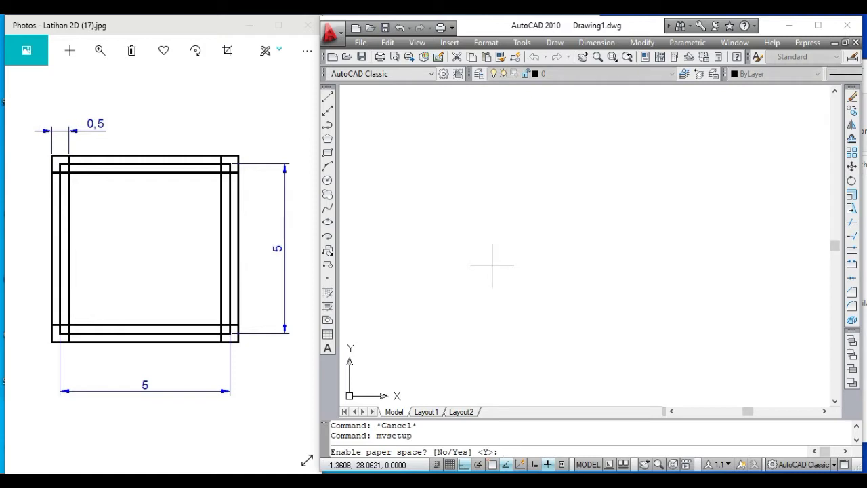
{"action": "type", "text": "n"}
{"action": "key", "text": "Return"}
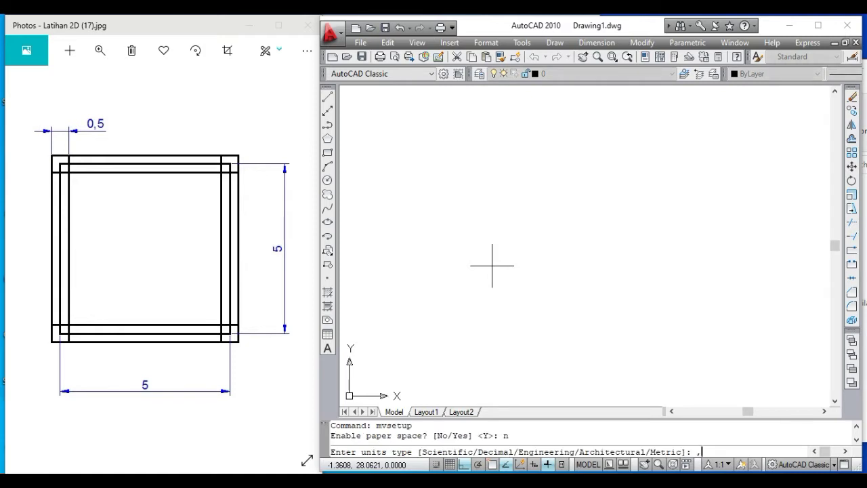
{"action": "key", "text": "Return"}
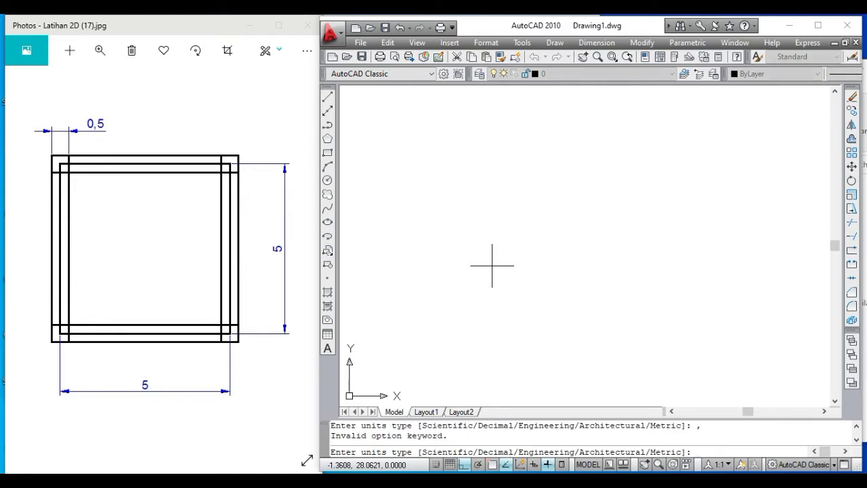
{"action": "type", "text": "m"}
{"action": "key", "text": "Return"}
{"action": "key", "text": "Return"}
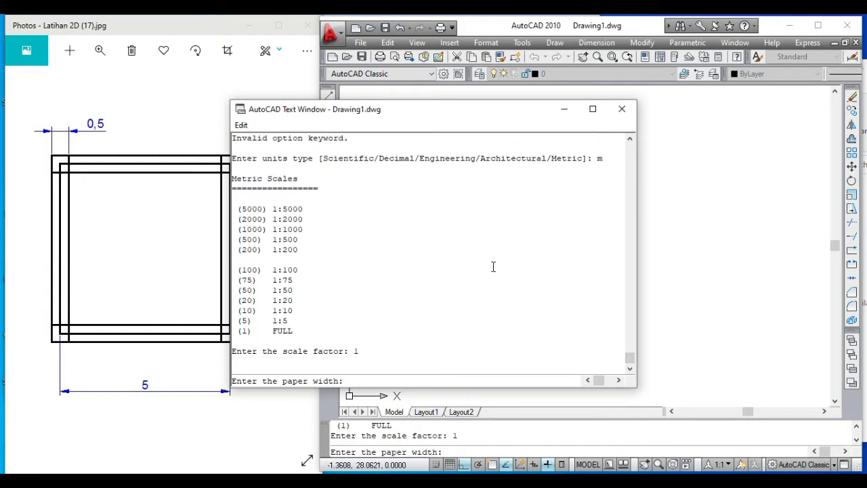
{"action": "key", "text": "Return"}
{"action": "type", "text": "5"}
{"action": "key", "text": "Return"}
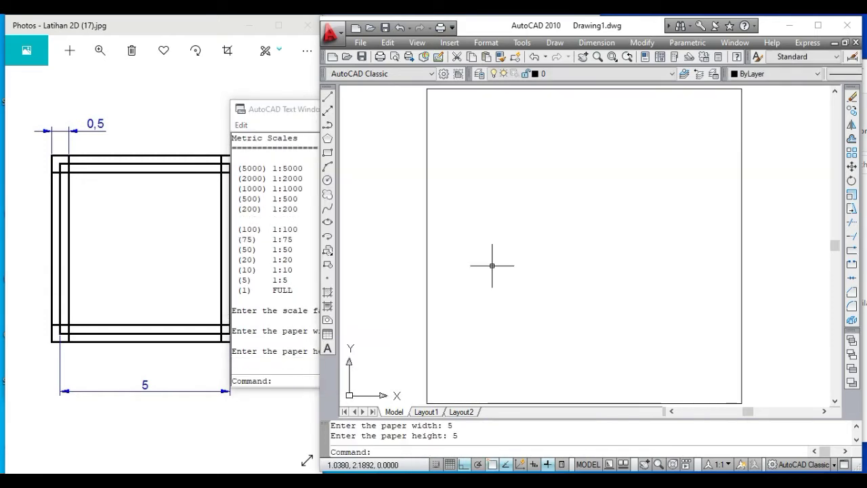
Erase all to remove the MVSETUP border rectangle.
{"action": "key", "text": "Return"}
{"action": "type", "text": "al"}
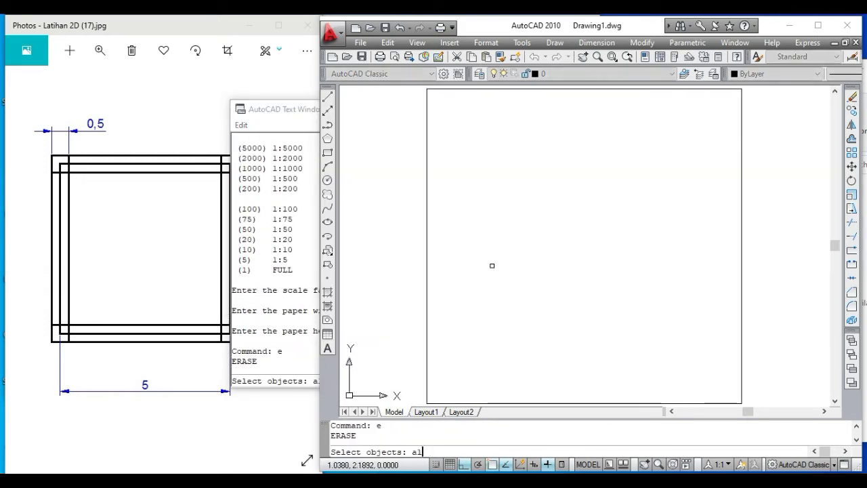
{"action": "type", "text": "l"}
{"action": "key", "text": "Return"}
{"action": "key", "text": "Return"}
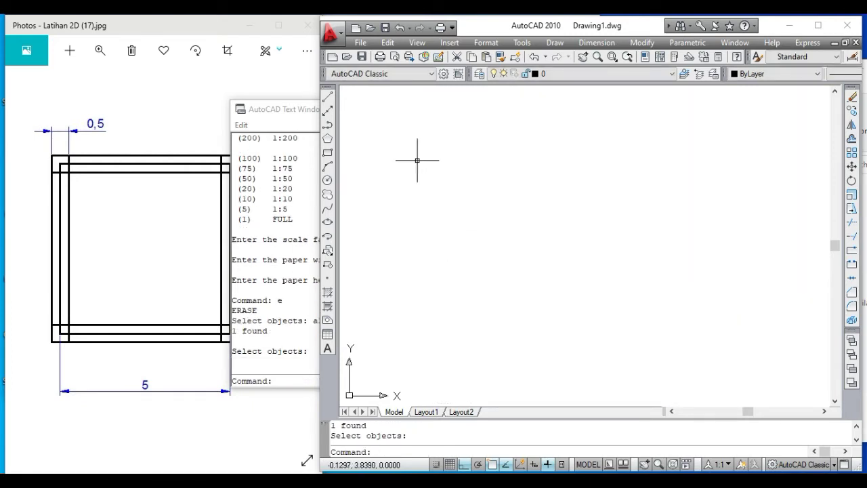
{"action": "left_click", "coordinate": [267, 110]}
Draw a 5 × 5 rectangle from a picked corner to @5,5 and centre it in view.
{"action": "left_click", "coordinate": [623, 112]}
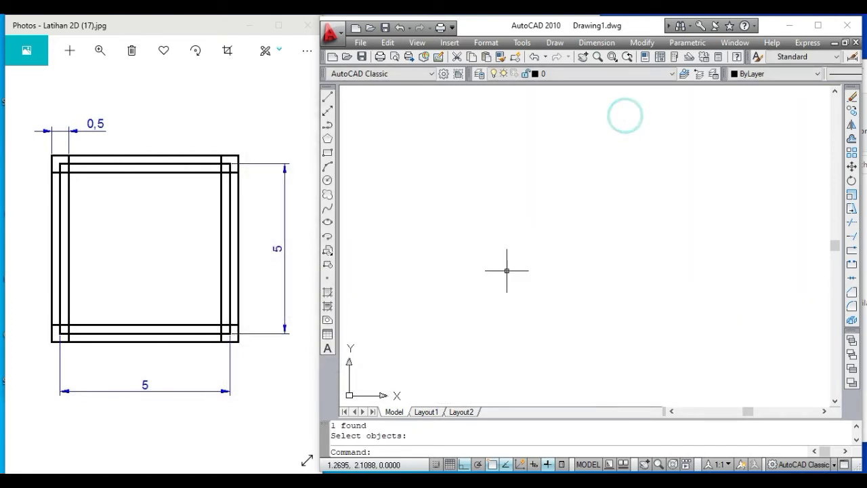
{"action": "key", "text": "Escape"}
{"action": "key", "text": "Escape"}
{"action": "type", "text": "rec"}
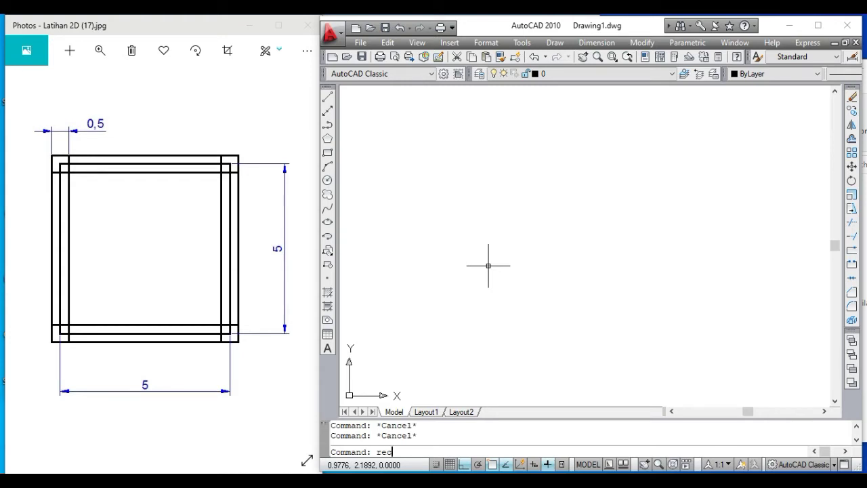
{"action": "key", "text": "Return"}
{"action": "left_click", "coordinate": [472, 301]}
{"action": "type", "text": "@5,5"}
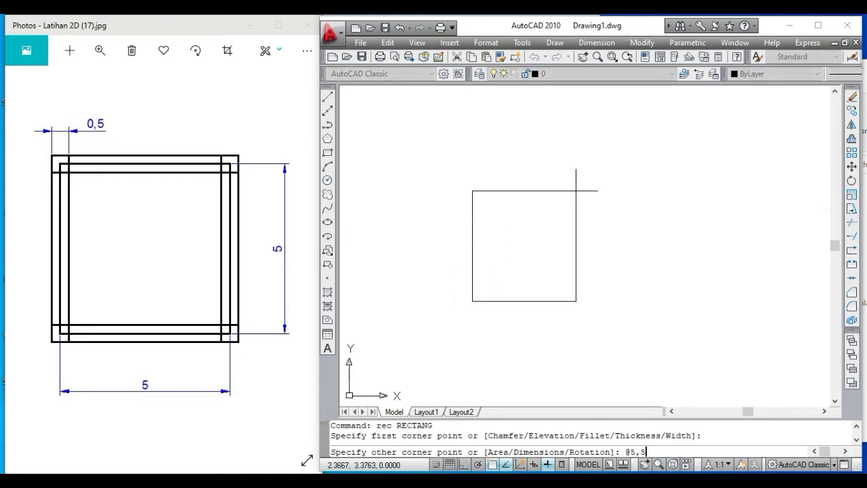
{"action": "key", "text": "Return"}
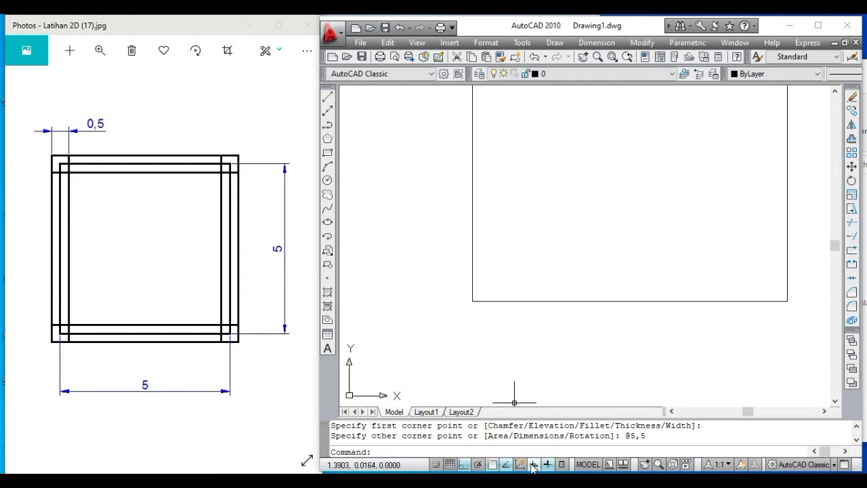
{"action": "scroll", "coordinate": [545, 313], "scroll_direction": "down", "scroll_amount": 2}
{"action": "middle_click_drag", "start_coordinate": [545, 314], "coordinate": [521, 354]}
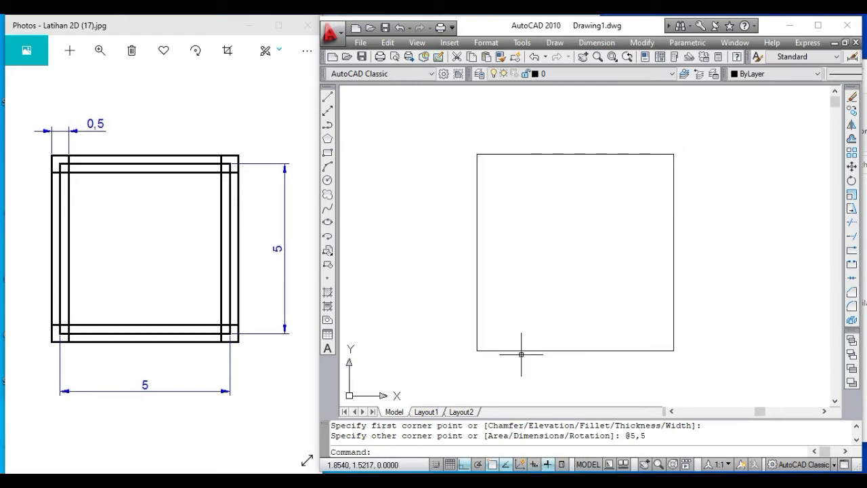
{"action": "key", "text": "Escape"}
{"action": "key", "text": "Escape"}
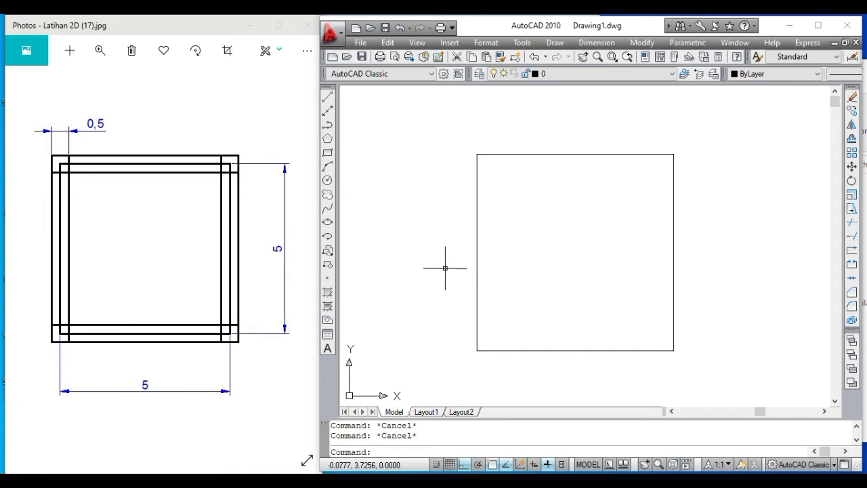
Start MLINE with Zero justification and a scale of 0.5.
{"action": "type", "text": "ml"}
{"action": "key", "text": "Return"}
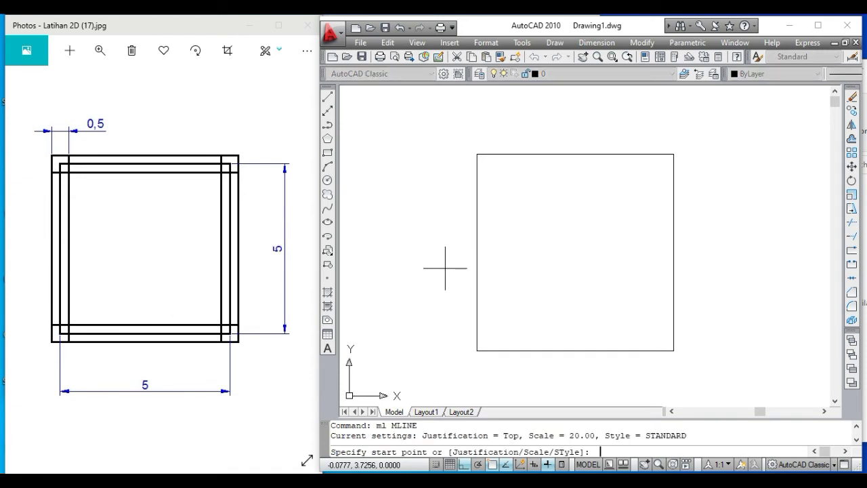
{"action": "type", "text": "j"}
{"action": "key", "text": "Return"}
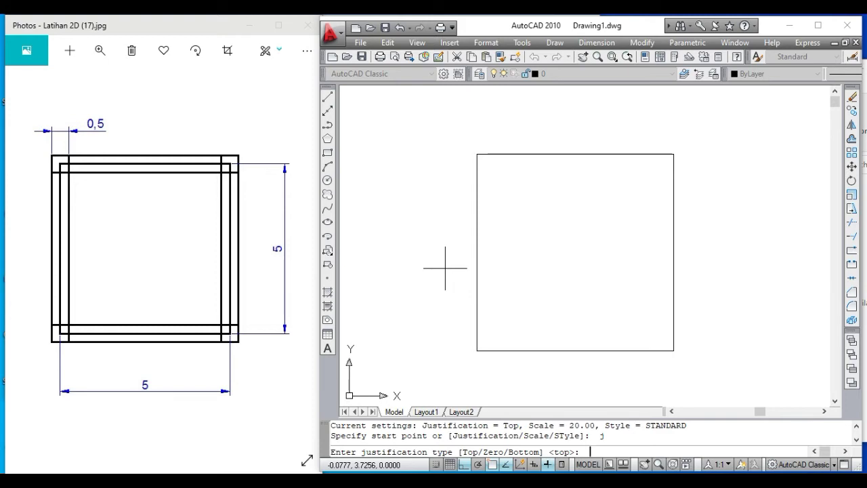
{"action": "key", "text": "Return"}
{"action": "type", "text": "s"}
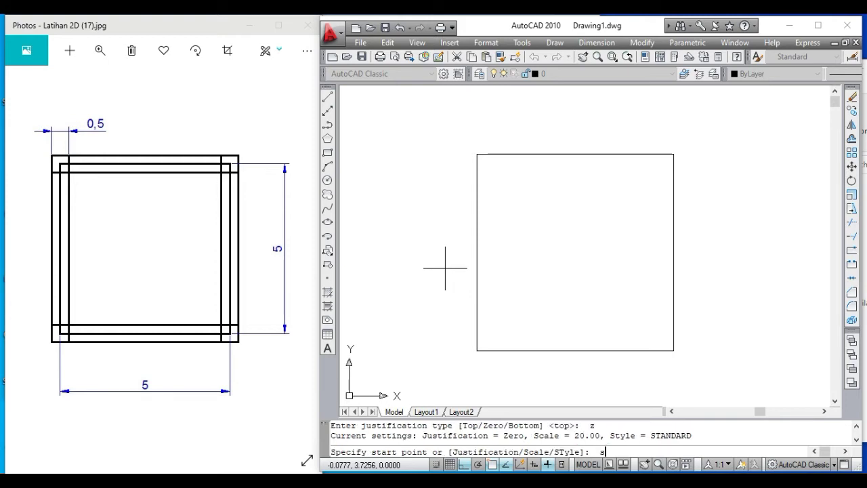
{"action": "key", "text": "Return"}
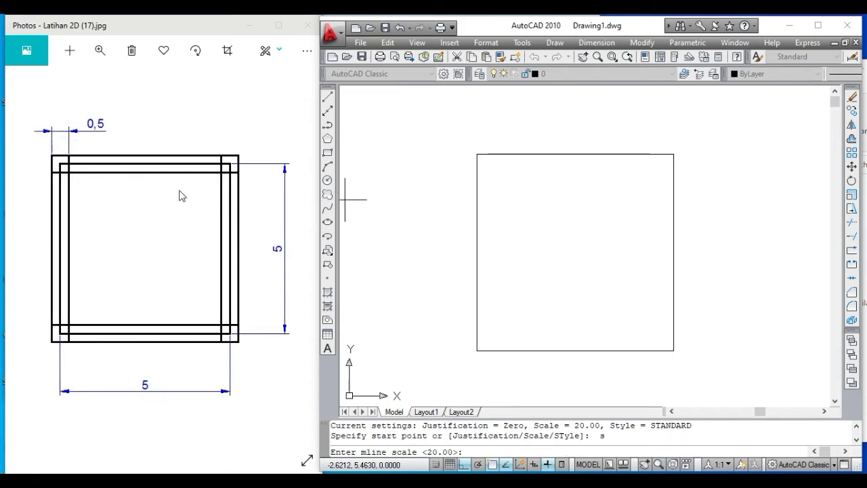
{"action": "type", "text": "0.5"}
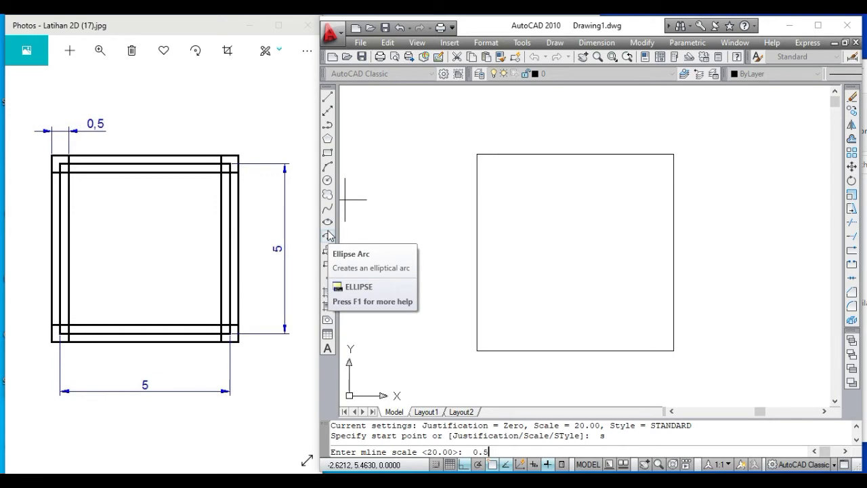
{"action": "key", "text": "Return"}
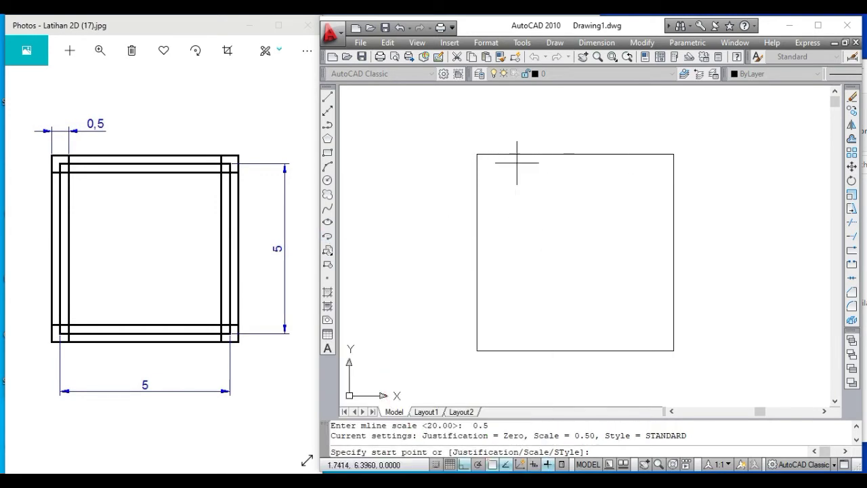
Trace the square's four corners with the double line and close it.
{"action": "left_click", "coordinate": [477, 154]}
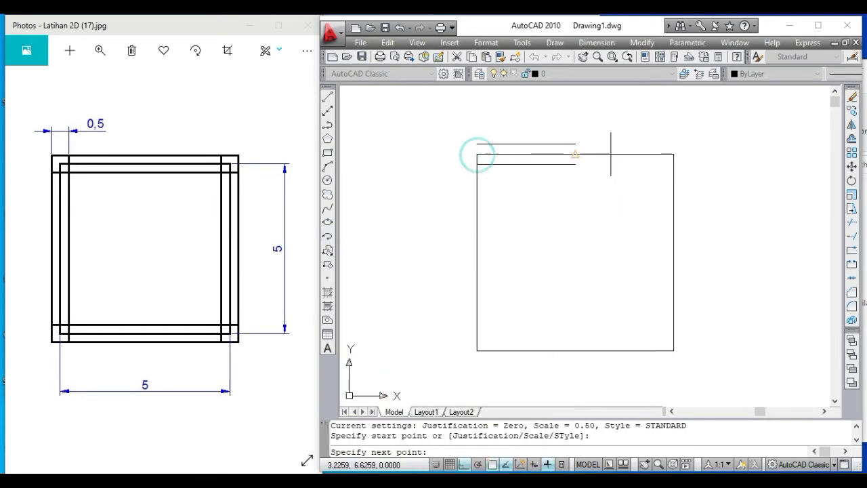
{"action": "left_click", "coordinate": [674, 154]}
{"action": "left_click", "coordinate": [674, 350]}
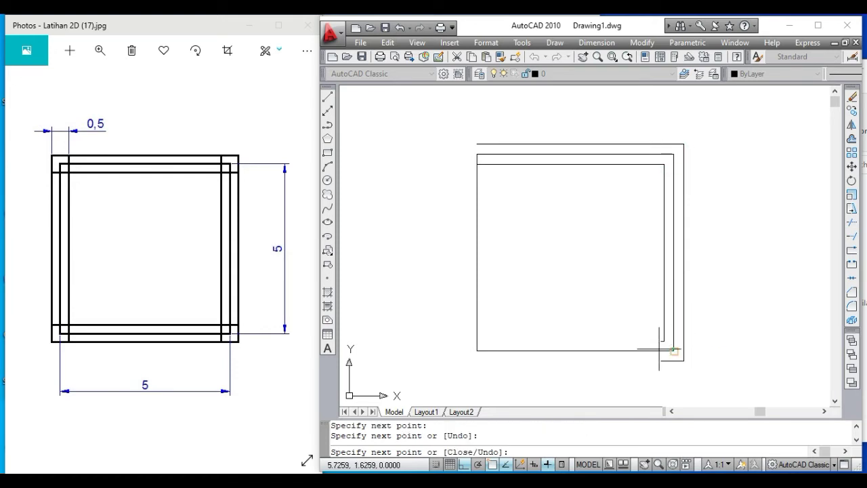
{"action": "left_click", "coordinate": [476, 350]}
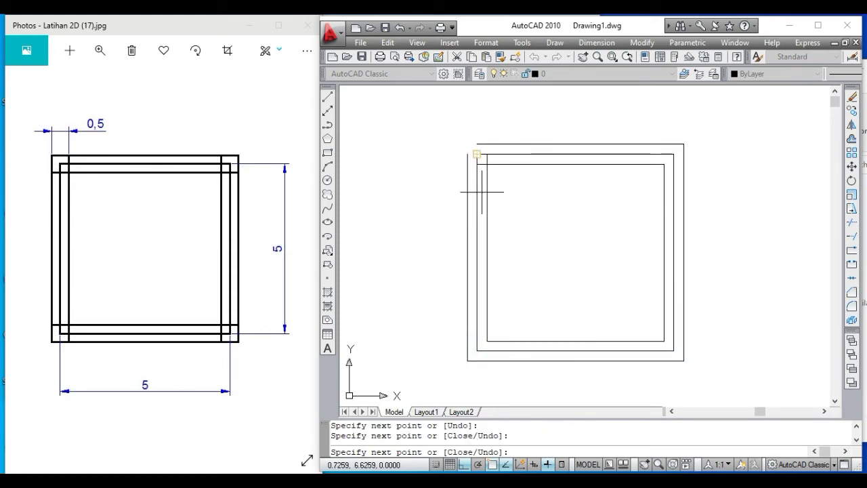
{"action": "type", "text": "c"}
{"action": "key", "text": "Return"}
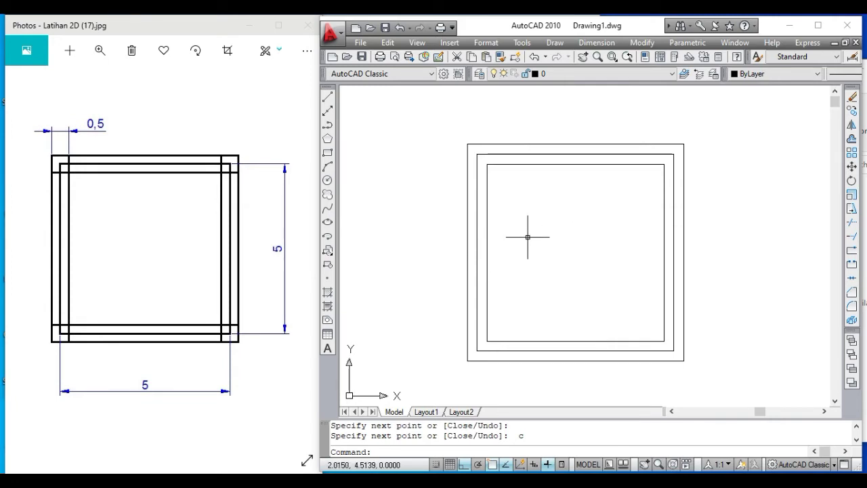
{"action": "type", "text": "rec"}
{"action": "key", "text": "Return"}
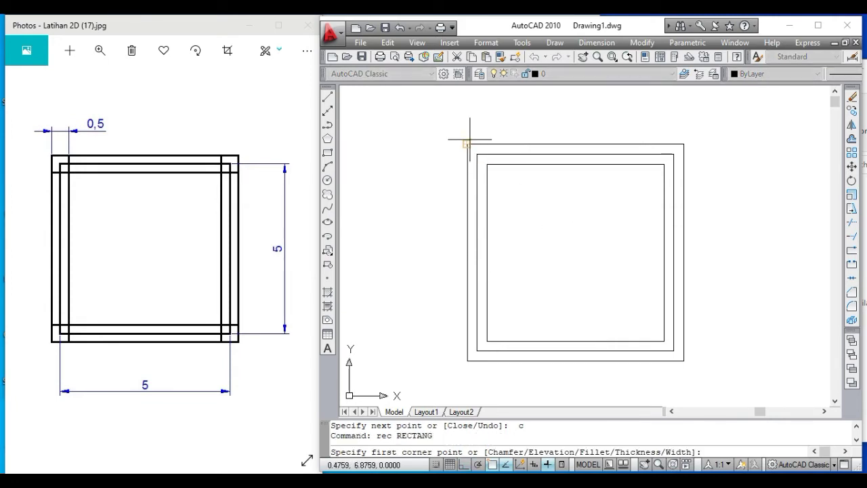
Copy the top-left corner square to the top-right, lower-right and lower-left corners.
{"action": "left_click", "coordinate": [467, 145]}
{"action": "key", "text": "Escape"}
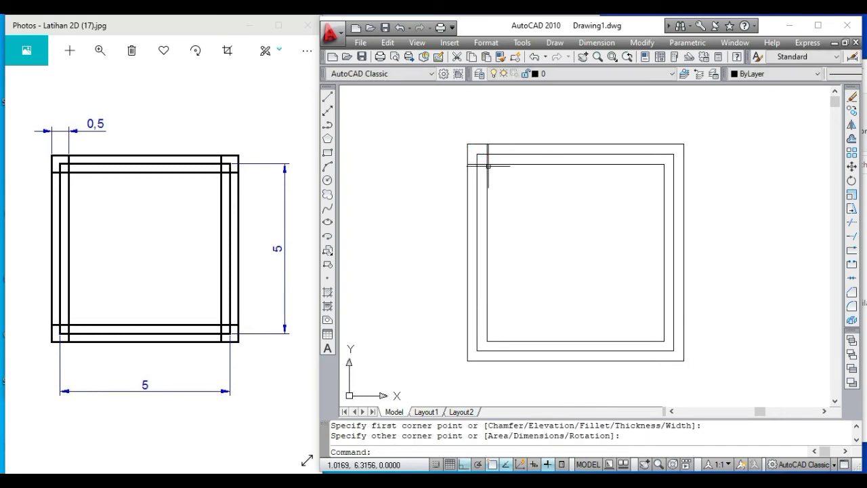
{"action": "key", "text": "Escape"}
{"action": "type", "text": "c"}
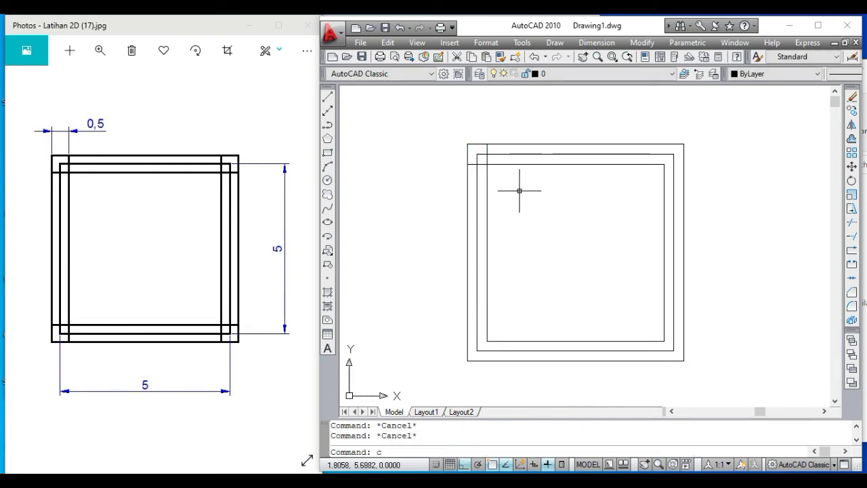
{"action": "type", "text": "o"}
{"action": "key", "text": "Return"}
{"action": "left_click", "coordinate": [482, 144]}
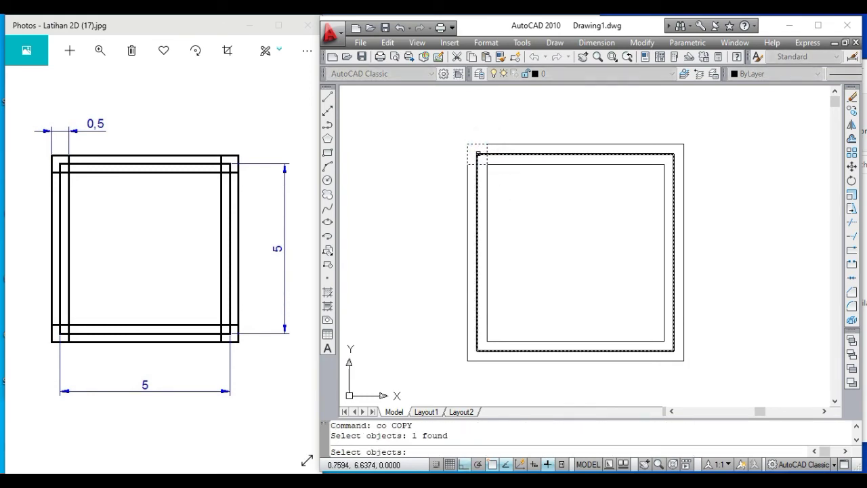
{"action": "key", "text": "Return"}
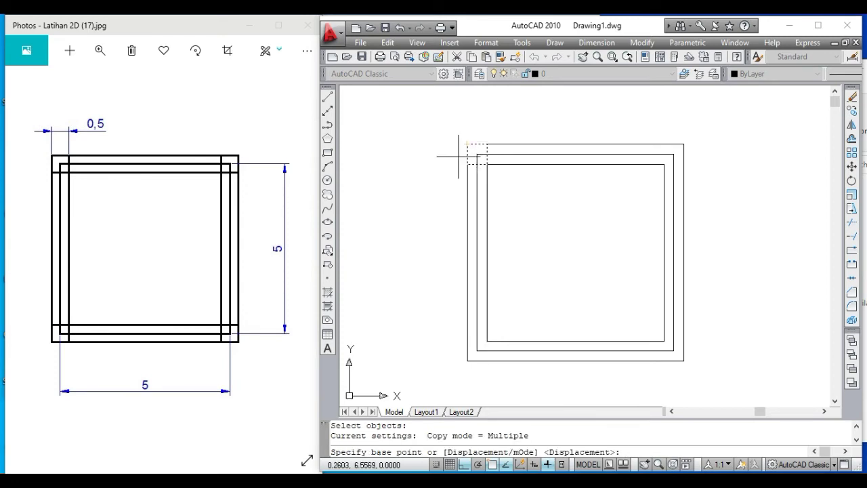
{"action": "left_click", "coordinate": [477, 153]}
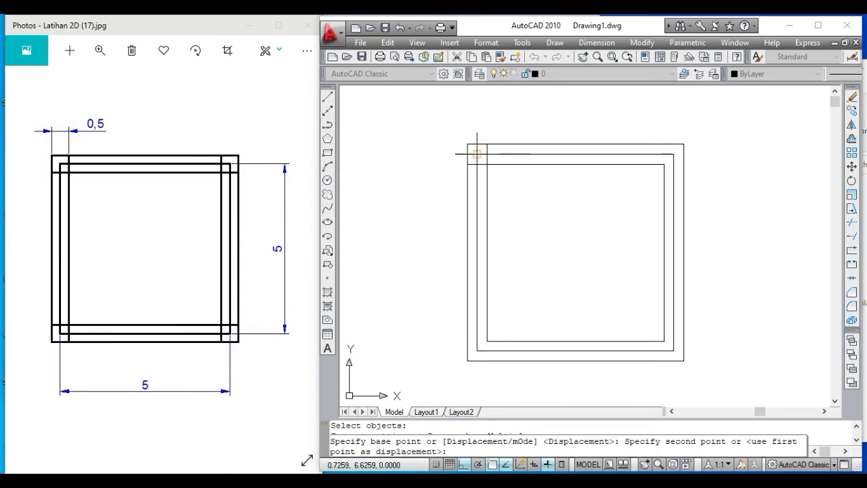
{"action": "left_click", "coordinate": [673, 155]}
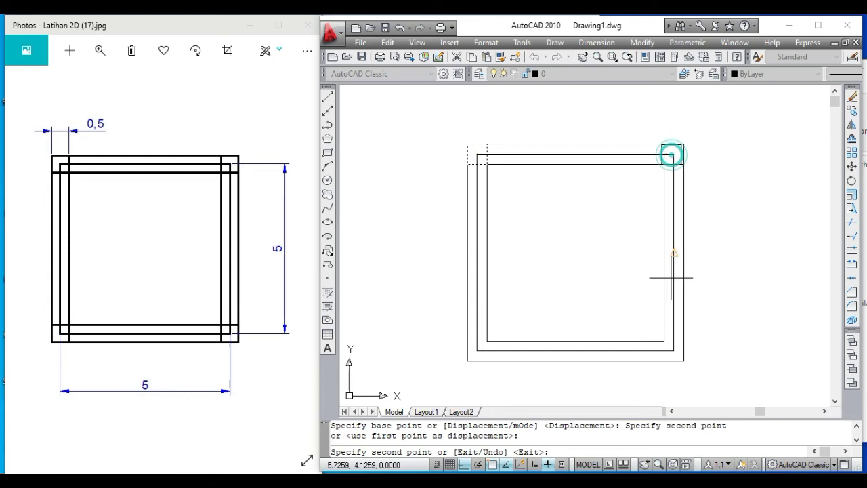
{"action": "left_click", "coordinate": [673, 350]}
{"action": "left_click", "coordinate": [476, 350]}
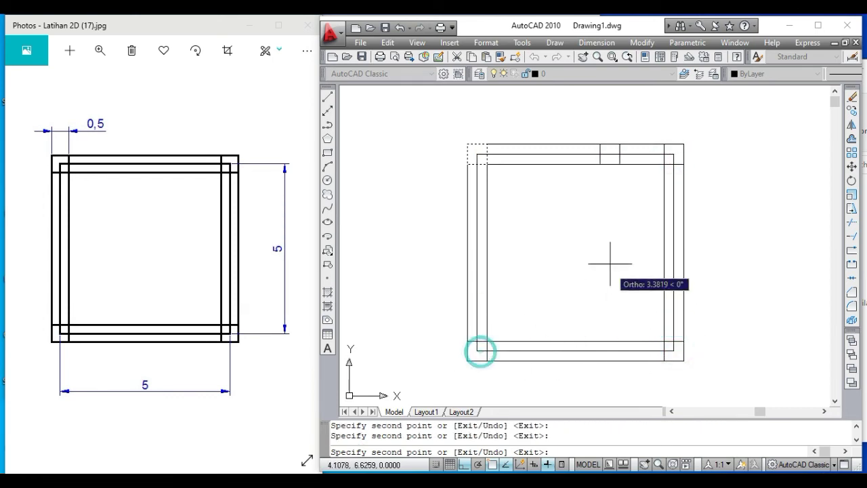
{"action": "key", "text": "Escape"}
{"action": "key", "text": "Escape"}
{"action": "type", "text": "dli"}
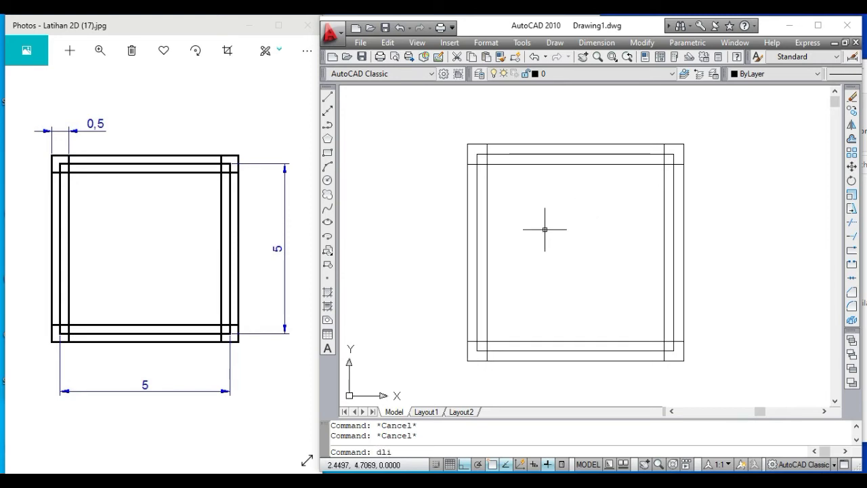
Add the vertical 5 and horizontal 5 linear dimensions on the frame's right and bottom.
{"action": "key", "text": "Return"}
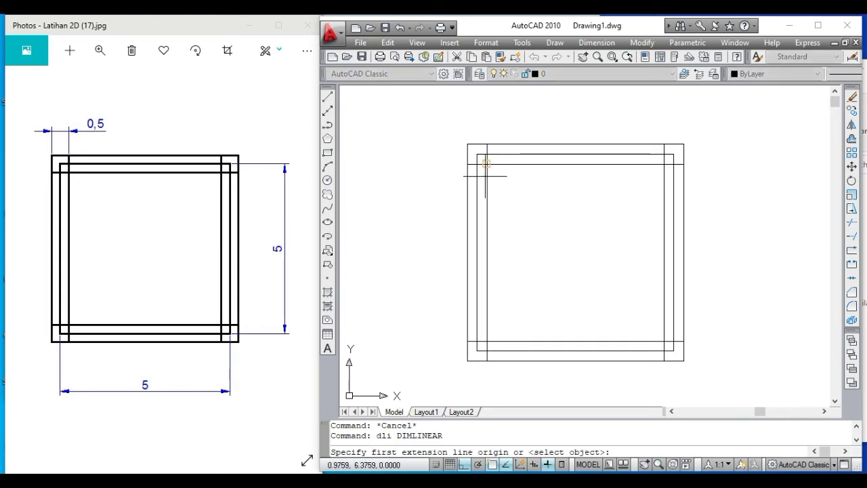
{"action": "key", "text": "Return"}
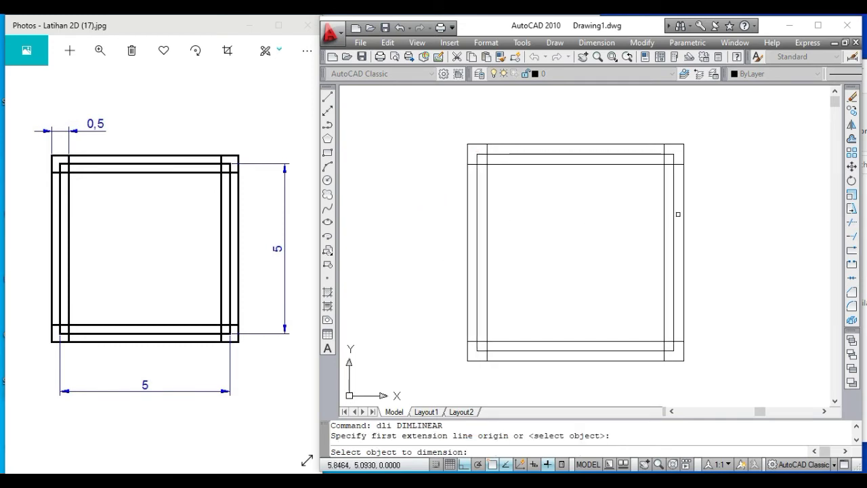
{"action": "left_click", "coordinate": [673, 214]}
{"action": "left_click", "coordinate": [737, 207]}
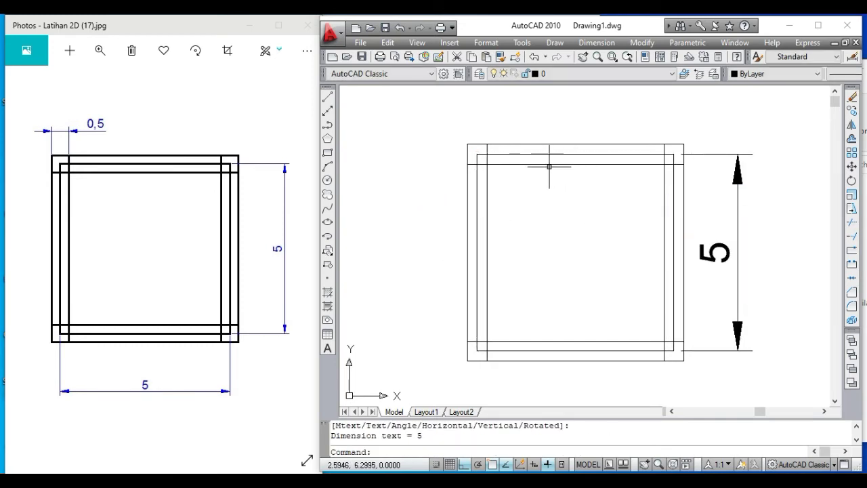
{"action": "key", "text": "Return"}
{"action": "right_click", "coordinate": [561, 319]}
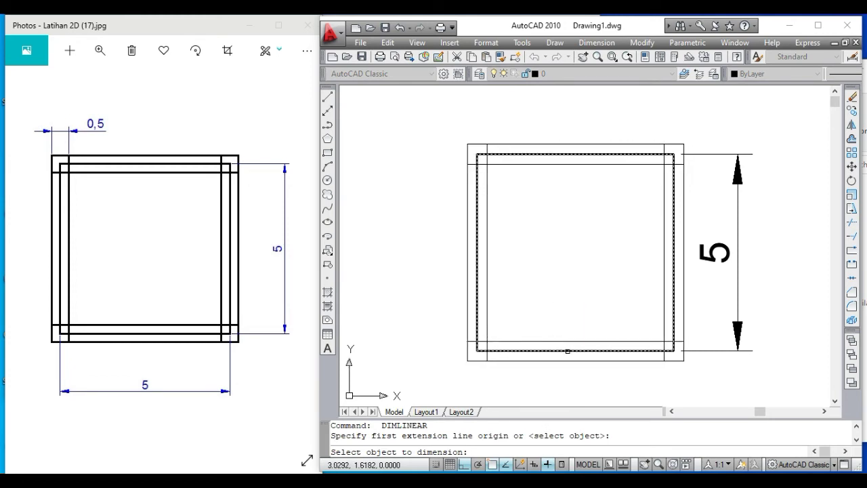
{"action": "left_click", "coordinate": [566, 350]}
{"action": "middle_click_drag", "start_coordinate": [566, 350], "coordinate": [566, 283]}
{"action": "left_click", "coordinate": [580, 329]}
{"action": "scroll", "coordinate": [580, 329], "scroll_direction": "down", "scroll_amount": 2}
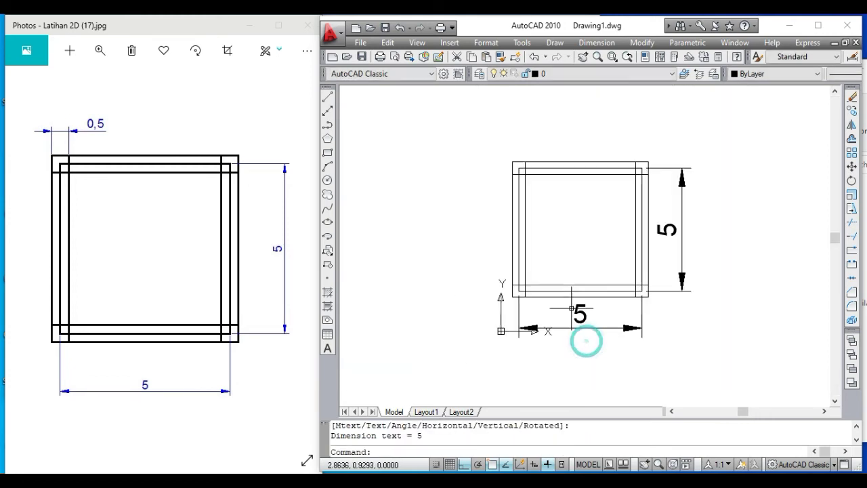
Dimension the 0,5 corner gap above the frame's top-left corner.
{"action": "right_click", "coordinate": [475, 128]}
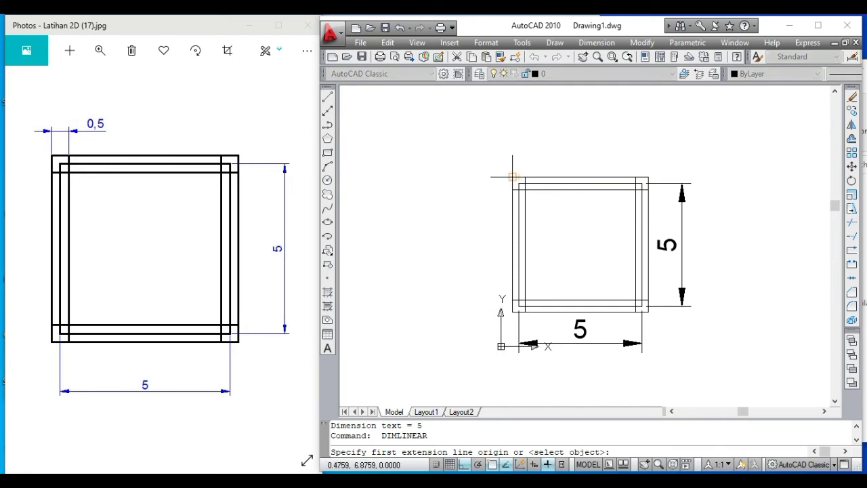
{"action": "left_click", "coordinate": [512, 178]}
{"action": "left_click", "coordinate": [519, 184]}
{"action": "left_click", "coordinate": [531, 158]}
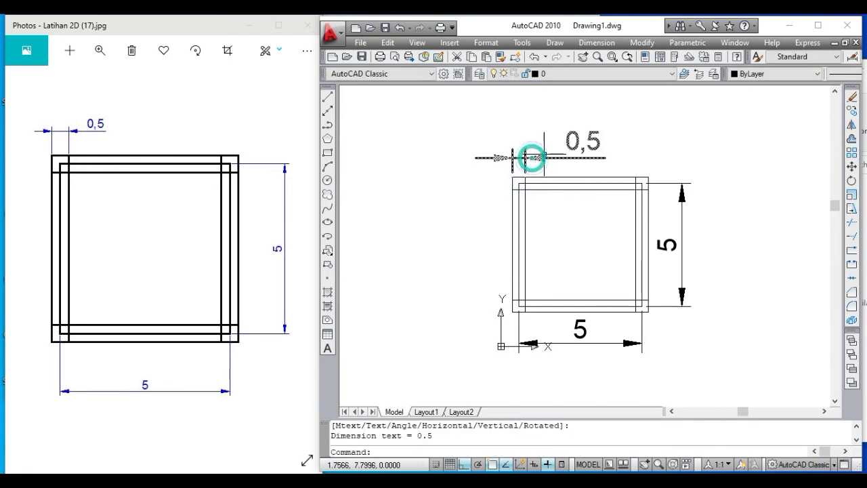
{"action": "key", "text": "Escape"}
{"action": "key", "text": "Escape"}
{"action": "type", "text": "d"}
{"action": "key", "text": "Return"}
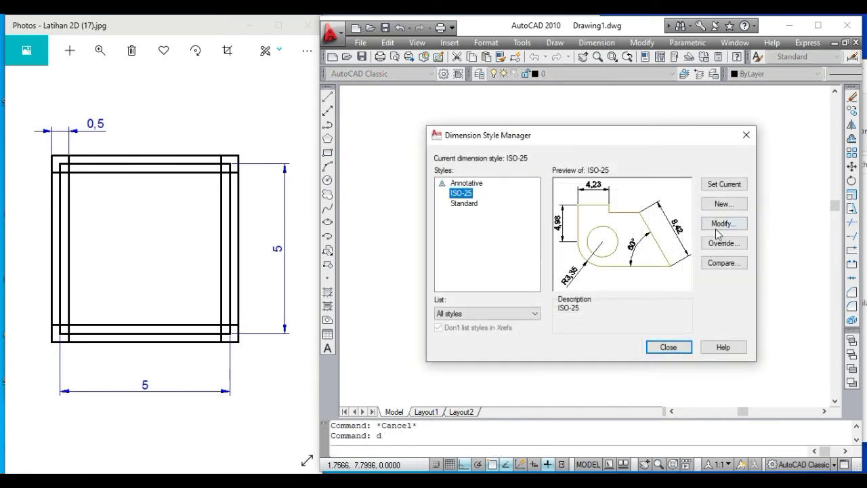
Change the ISO-25 style's Fit overall scale to 0.1 and close the manager.
{"action": "left_click", "coordinate": [486, 313]}
{"action": "left_click", "coordinate": [474, 335]}
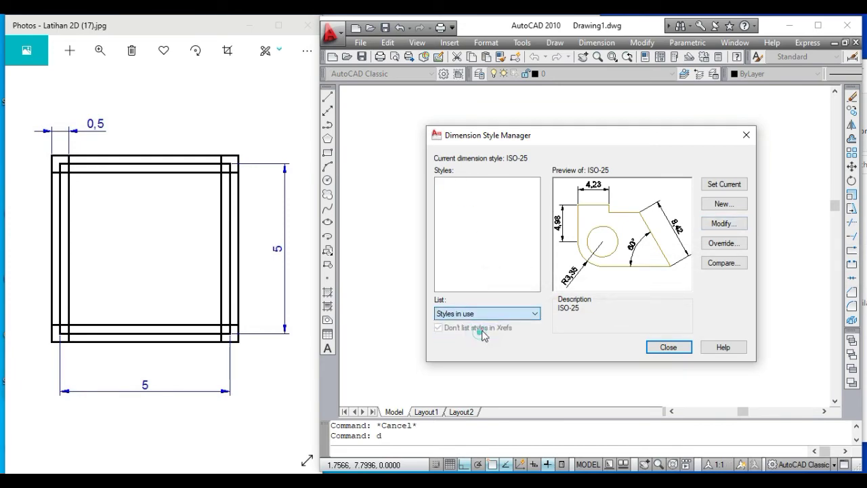
{"action": "left_click", "coordinate": [723, 224]}
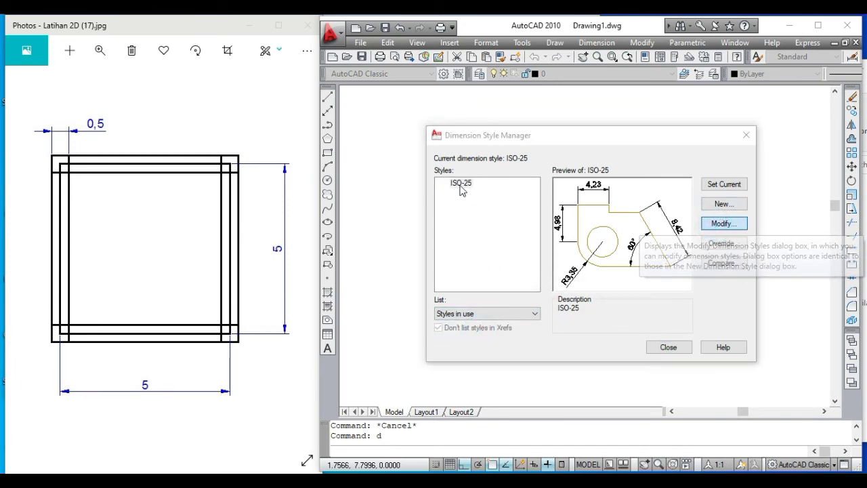
{"action": "key", "text": "BackSpace"}
{"action": "type", "text": "1"}
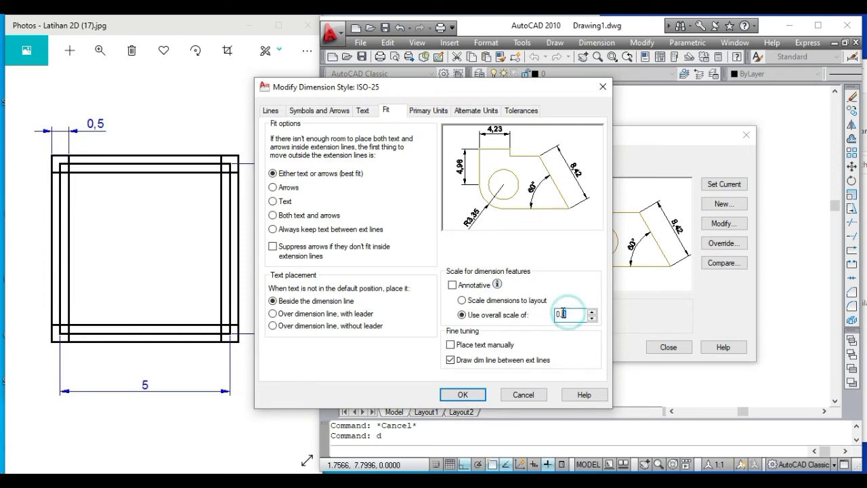
{"action": "left_click", "coordinate": [463, 394]}
{"action": "left_click", "coordinate": [667, 346]}
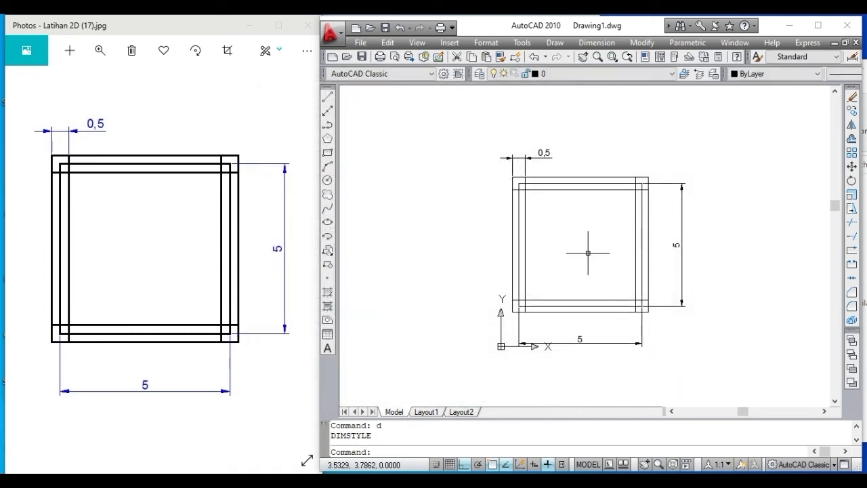
{"action": "scroll", "coordinate": [589, 264], "scroll_direction": "up", "scroll_amount": 2}
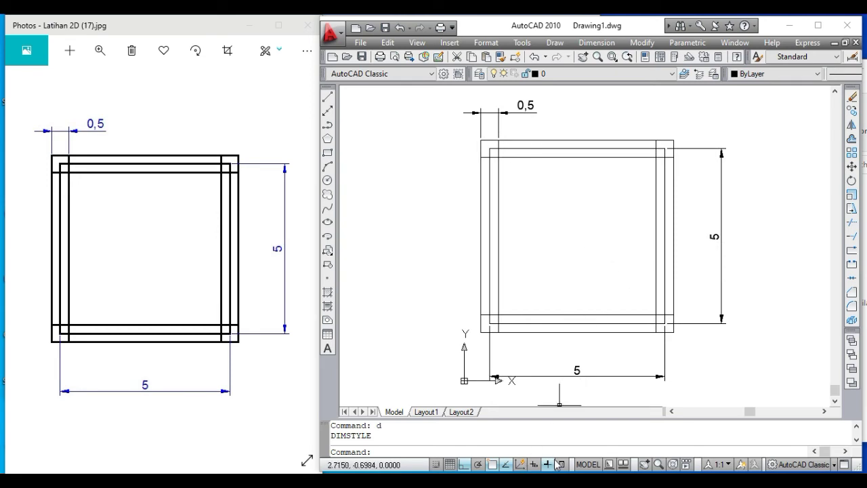
Select all the frame's lines, excluding the 0,5 and both 5 dimensions.
{"action": "key", "text": "Escape"}
{"action": "key", "text": "Escape"}
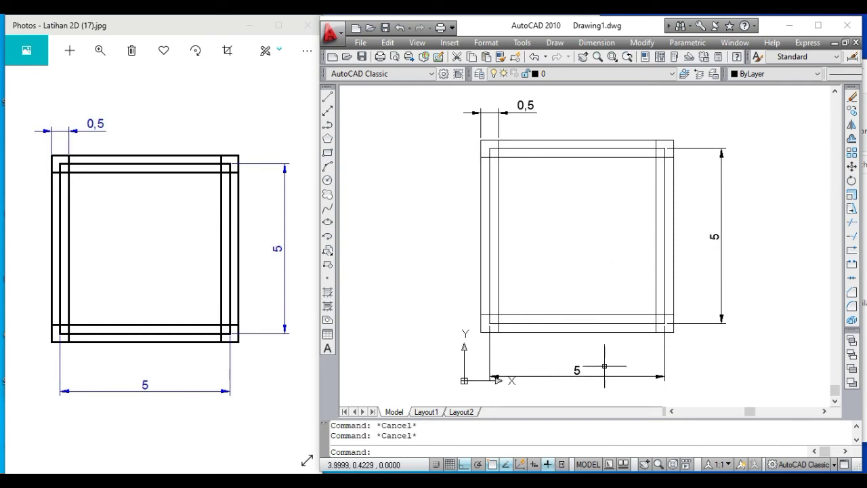
{"action": "left_click", "coordinate": [689, 351]}
{"action": "left_click", "coordinate": [383, 115]}
{"action": "left_click", "coordinate": [522, 102], "text": "shift"}
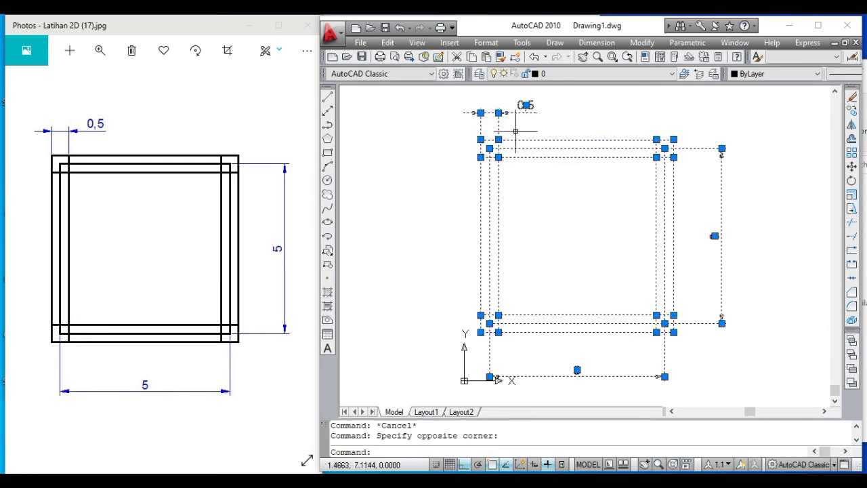
{"action": "left_click", "coordinate": [459, 101], "text": "shift"}
{"action": "left_click", "coordinate": [761, 350], "text": "shift"}
{"action": "left_click", "coordinate": [708, 294], "text": "shift"}
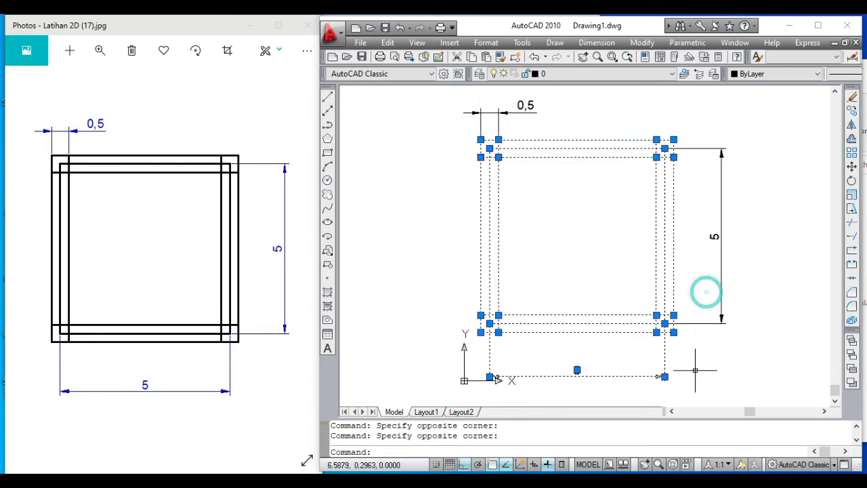
{"action": "left_click", "coordinate": [574, 354], "text": "shift"}
{"action": "type", "text": "pr"}
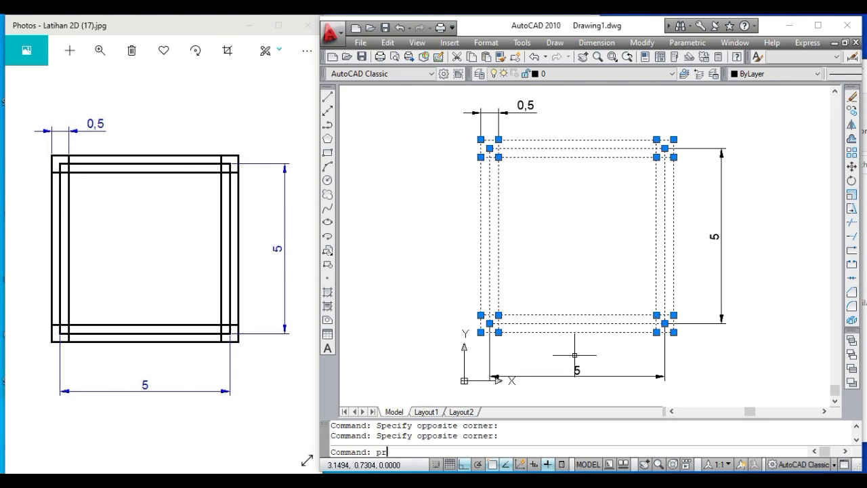
Set the selected lines' lineweight to 0.30 mm in the Properties palette.
{"action": "key", "text": "Return"}
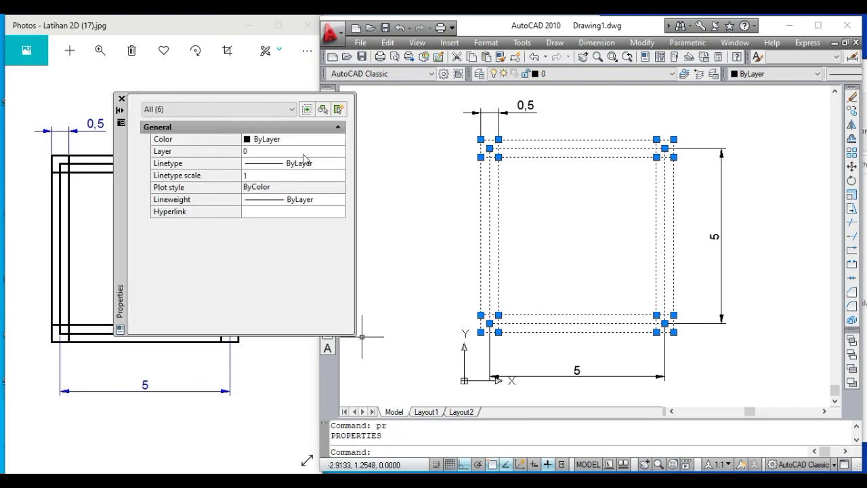
{"action": "left_click", "coordinate": [293, 205]}
{"action": "scroll", "coordinate": [294, 264], "scroll_direction": "down", "scroll_amount": 1}
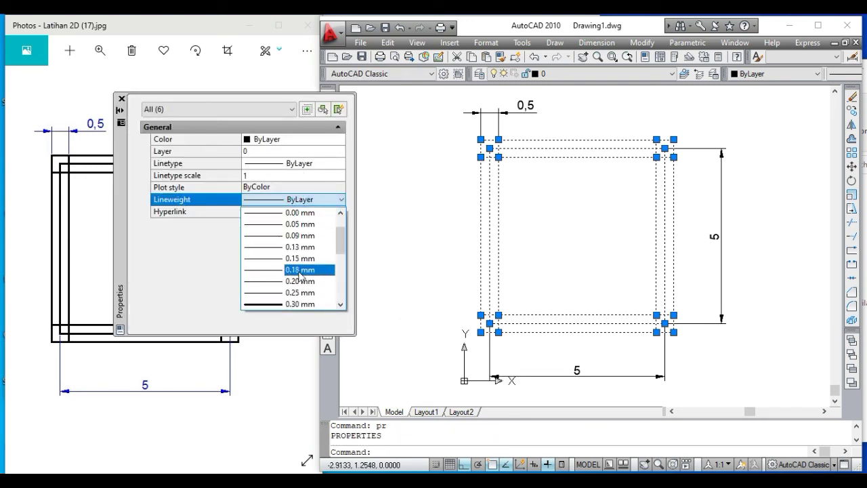
{"action": "left_click", "coordinate": [294, 302]}
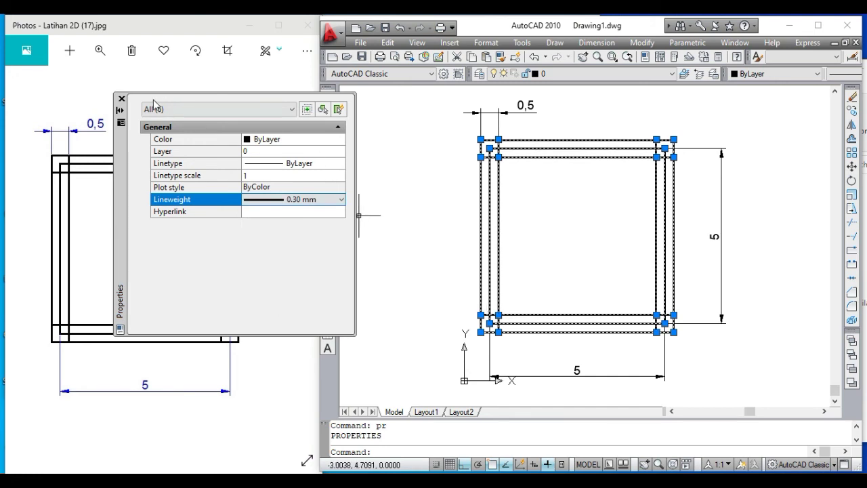
{"action": "left_click", "coordinate": [524, 124]}
{"action": "left_click", "coordinate": [482, 112]}
Select the 0,5, vertical 5 and horizontal 5 dimensions and set their colour to Blue.
{"action": "key", "text": "Escape"}
{"action": "key", "text": "Escape"}
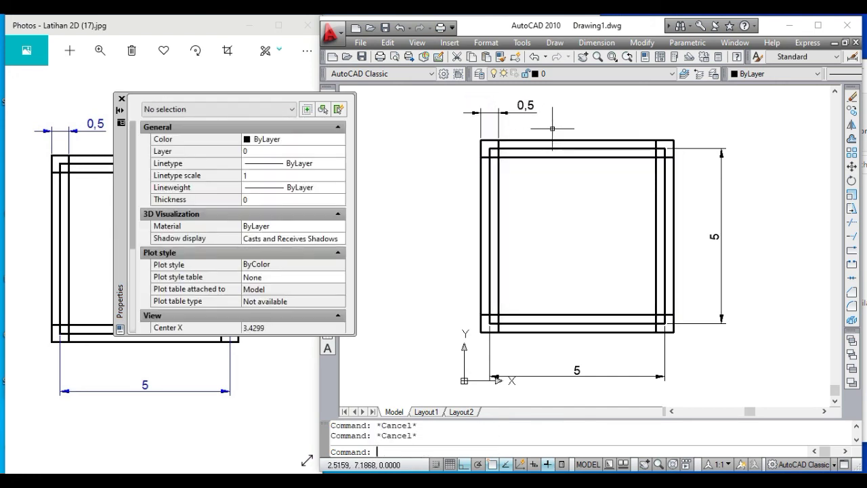
{"action": "left_click", "coordinate": [524, 121]}
{"action": "left_click", "coordinate": [474, 107]}
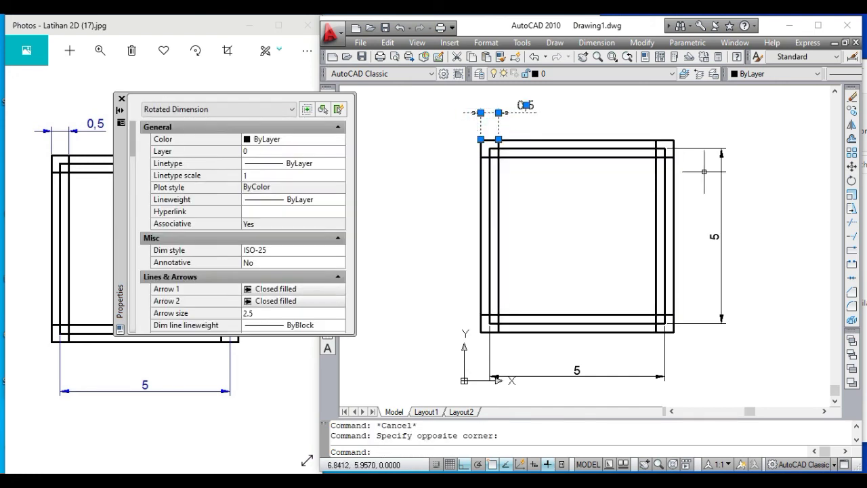
{"action": "left_click", "coordinate": [737, 361]}
{"action": "left_click", "coordinate": [692, 292]}
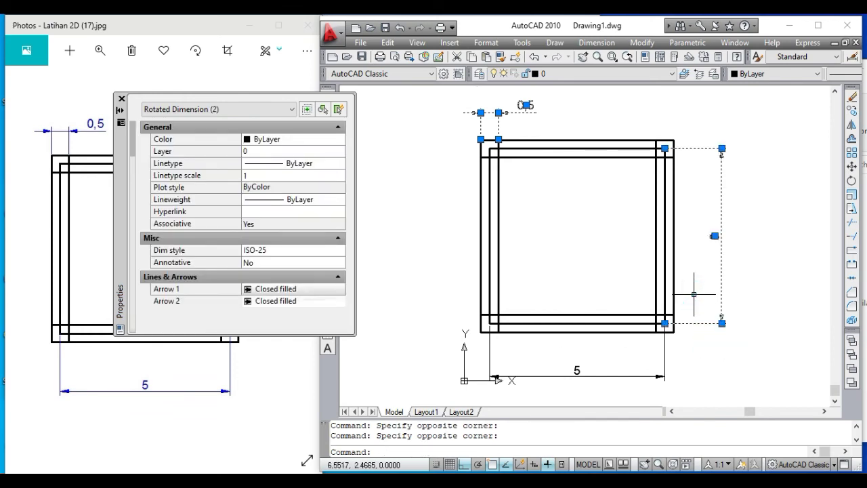
{"action": "left_click", "coordinate": [642, 387]}
{"action": "left_click", "coordinate": [570, 361]}
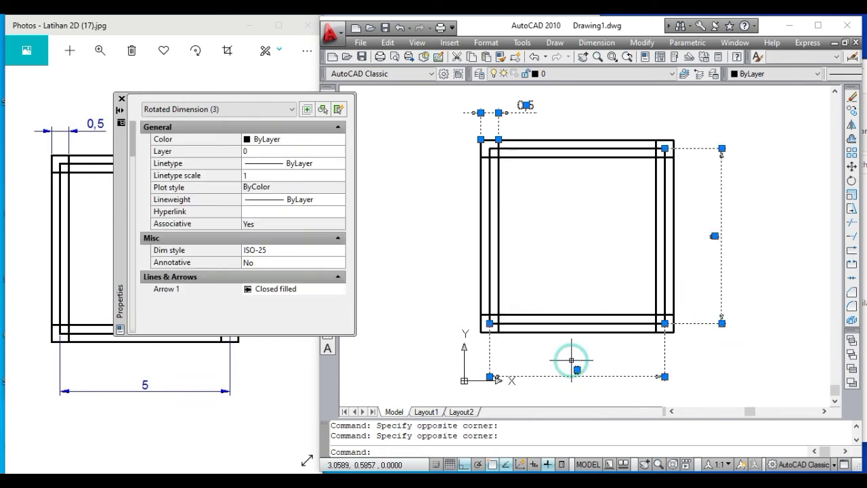
{"action": "left_click", "coordinate": [285, 139]}
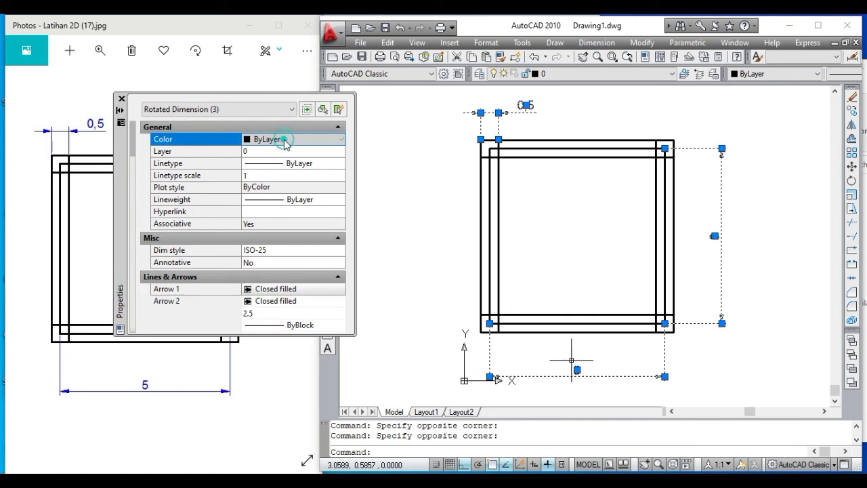
{"action": "left_click", "coordinate": [297, 141]}
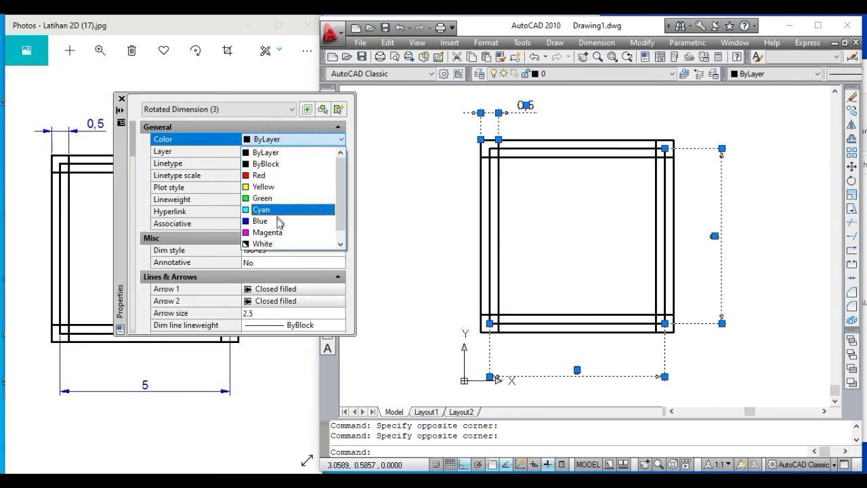
{"action": "left_click", "coordinate": [277, 221]}
{"action": "left_click", "coordinate": [121, 98]}
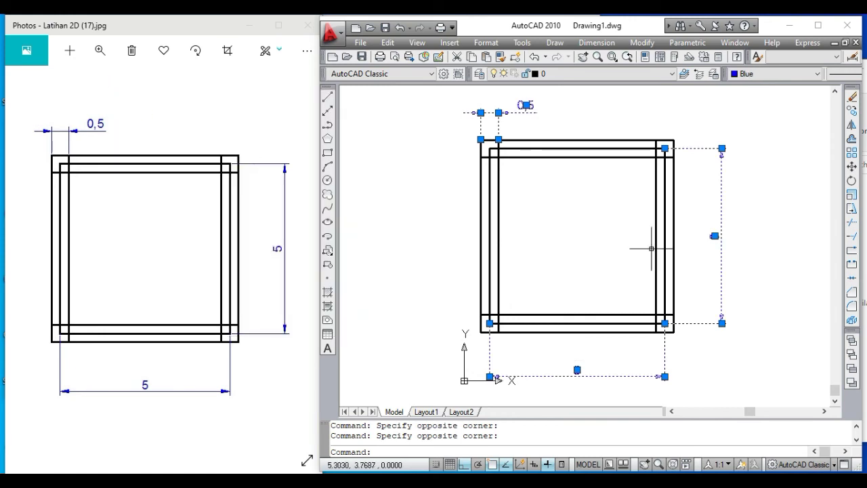
{"action": "key", "text": "Escape"}
{"action": "key", "text": "Escape"}
Zoom Extents with a wheel double-click so the dimensioned frame fills the view.
{"action": "middle_click", "coordinate": [598, 250]}
{"action": "middle_click", "coordinate": [598, 251]}
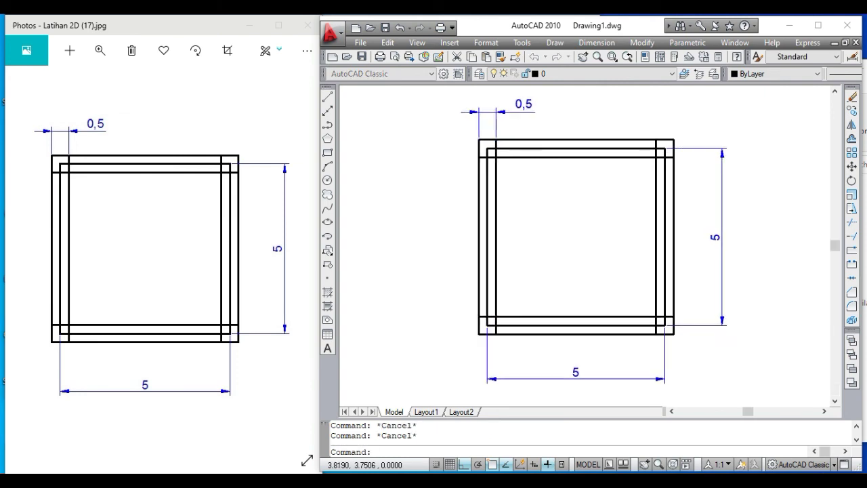